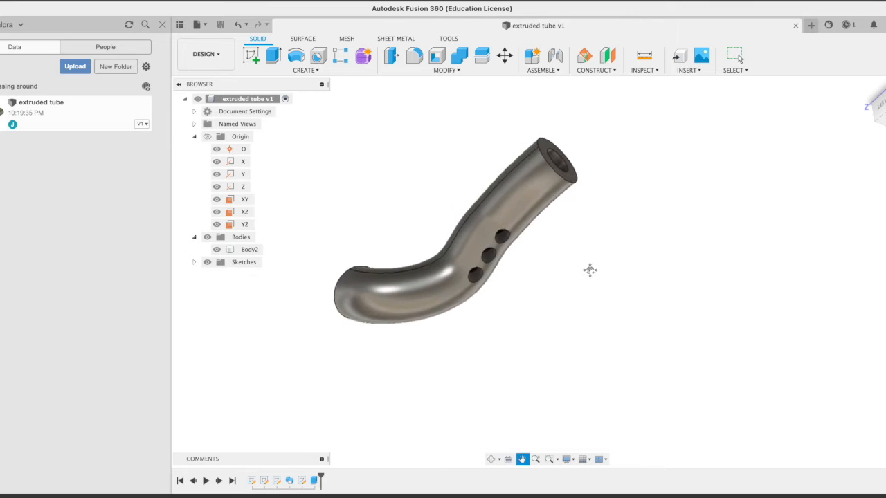
Start a new design and enter form modelling in it
click(811, 25)
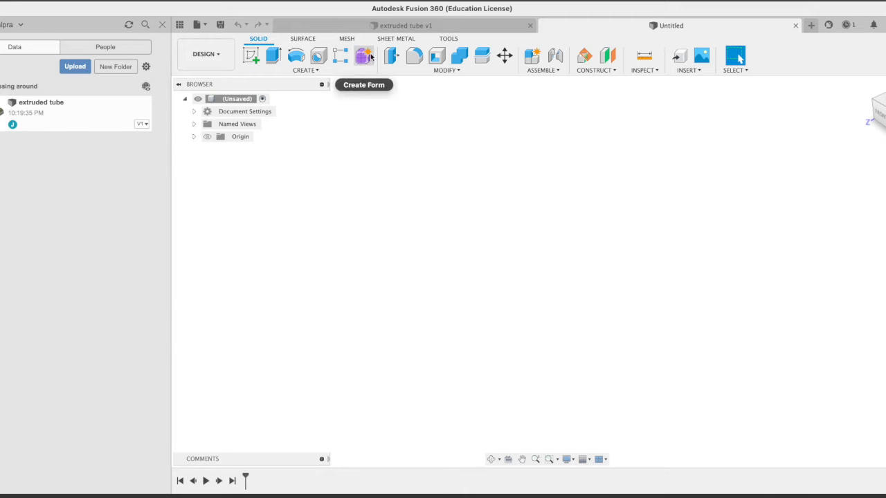
click(317, 70)
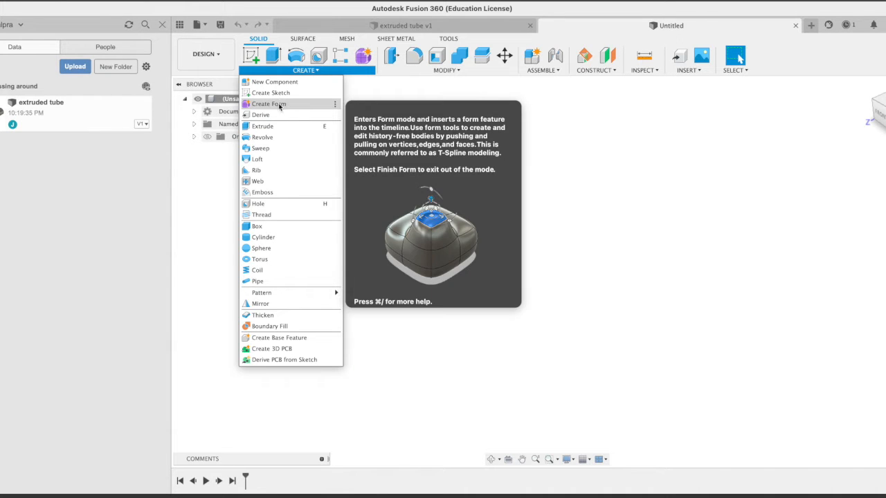
click(280, 105)
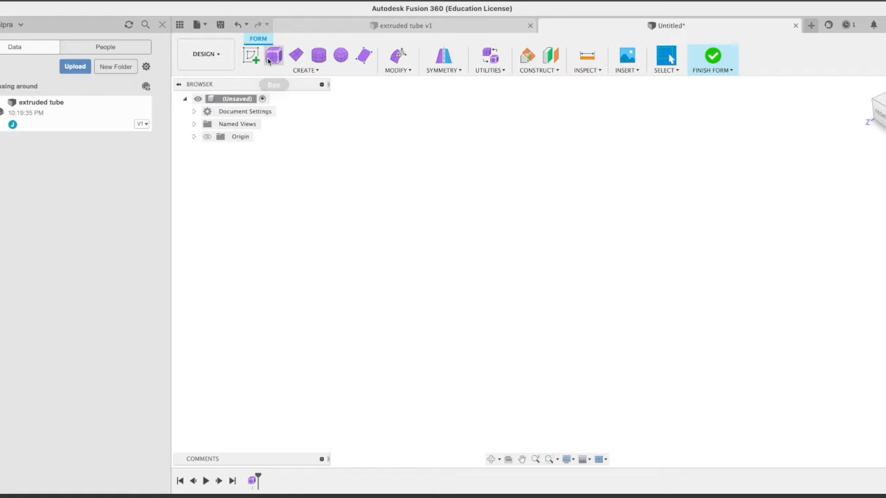
Place a center-type box form on the XY plane above the origin, with a base of about 66 by 75 mm
click(272, 59)
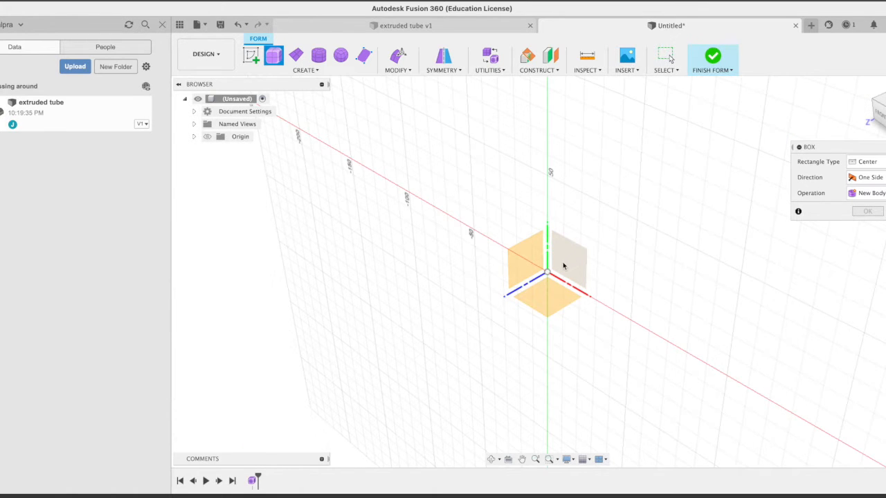
click(572, 239)
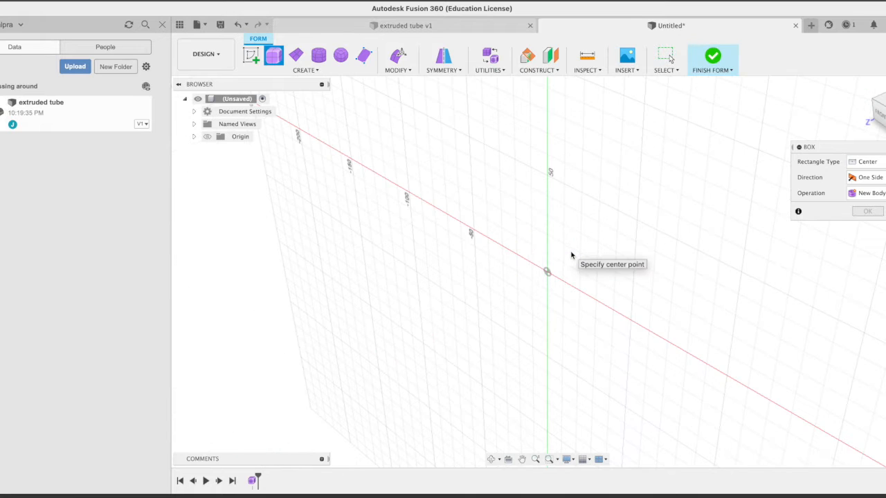
click(507, 205)
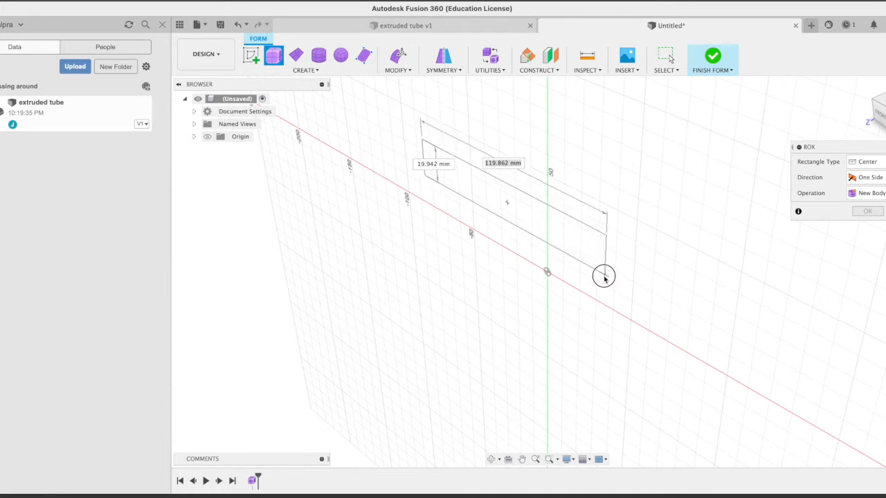
click(559, 303)
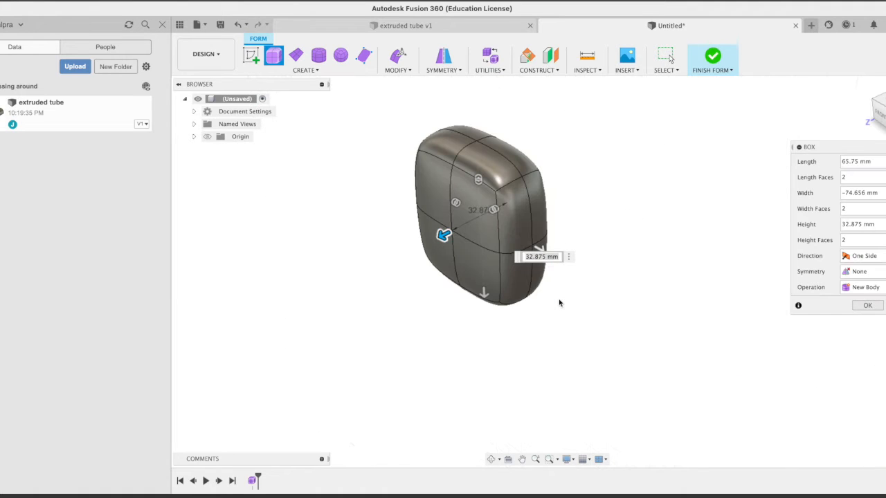
Size the box form to 100 mm length and 70 mm height, with 4 length faces and 5 height faces
drag(439, 234, 374, 266)
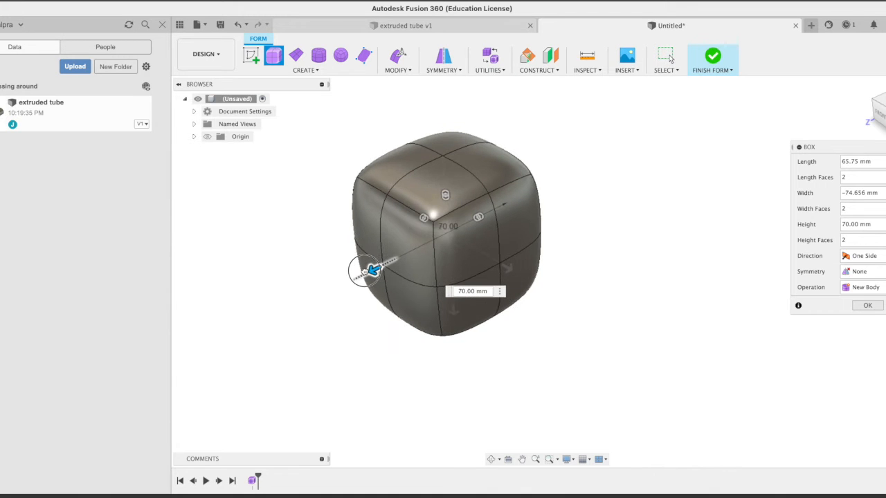
drag(510, 274, 537, 284)
mouse_move(483, 219)
mouse_down()
mouse_move(484, 211)
mouse_move(470, 224)
mouse_move(507, 216)
mouse_move(484, 221)
mouse_up()
mouse_move(412, 214)
mouse_down()
mouse_move(427, 223)
mouse_move(416, 216)
mouse_up()
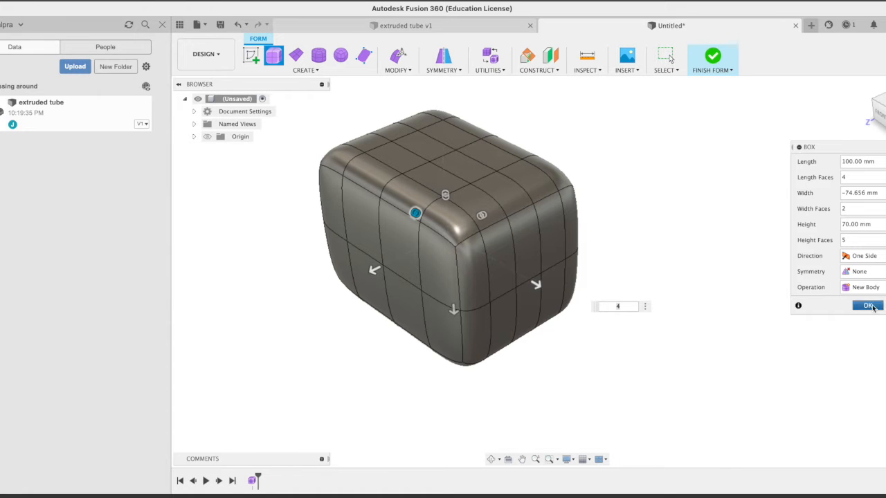
click(872, 307)
Edit the form by pulling a vertex on the end's upper edge 60 mm outward along X, plus the edge adjoining it
click(408, 71)
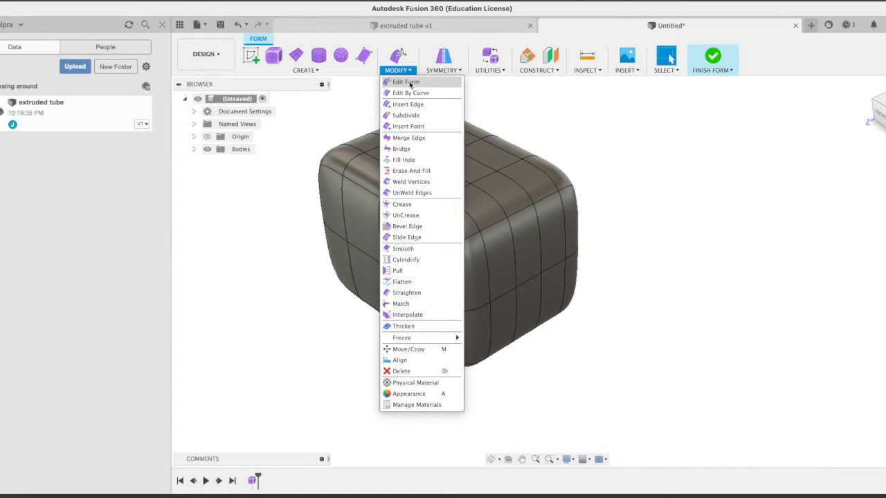
click(408, 83)
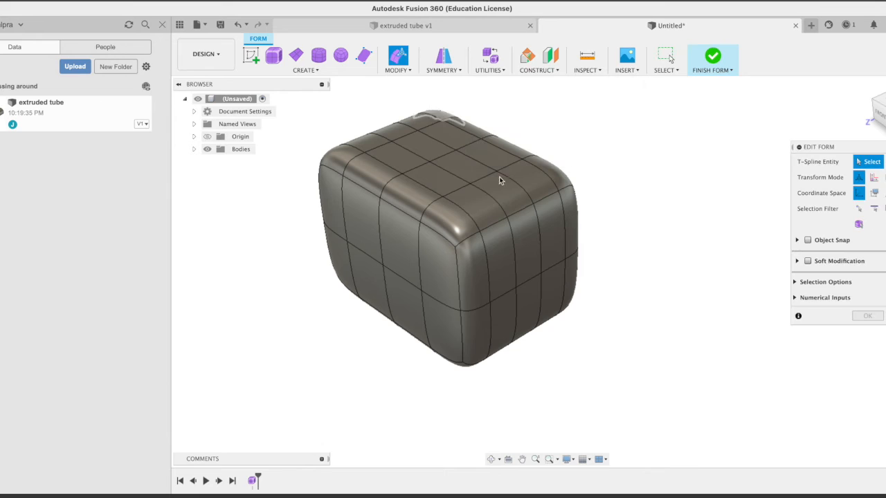
click(533, 206)
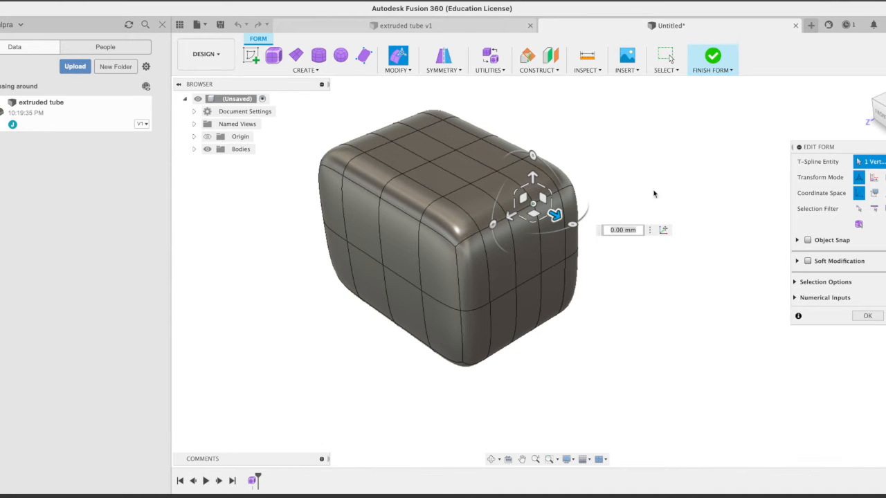
drag(553, 215, 676, 277)
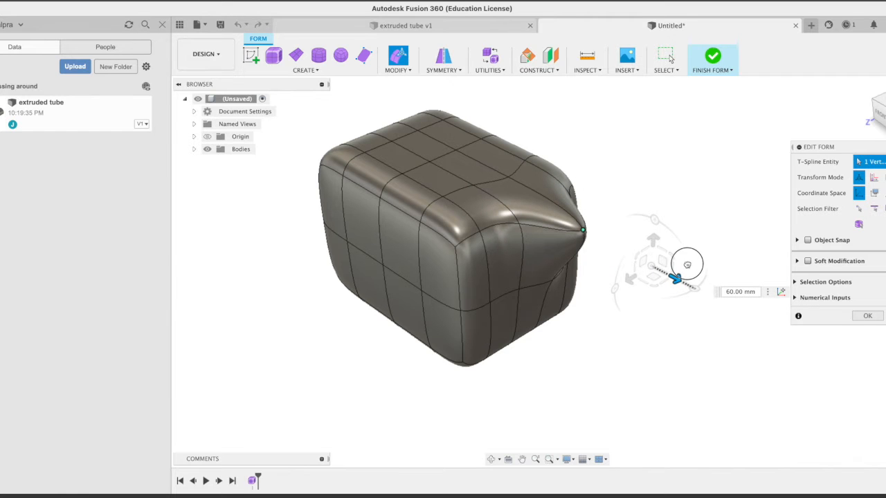
mouse_move(631, 280)
mouse_down()
mouse_move(614, 293)
mouse_move(636, 286)
mouse_up()
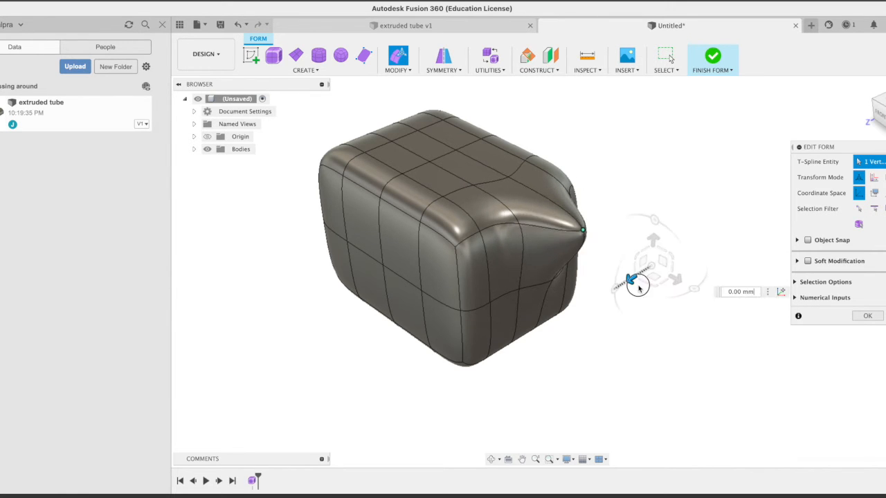
click(534, 230)
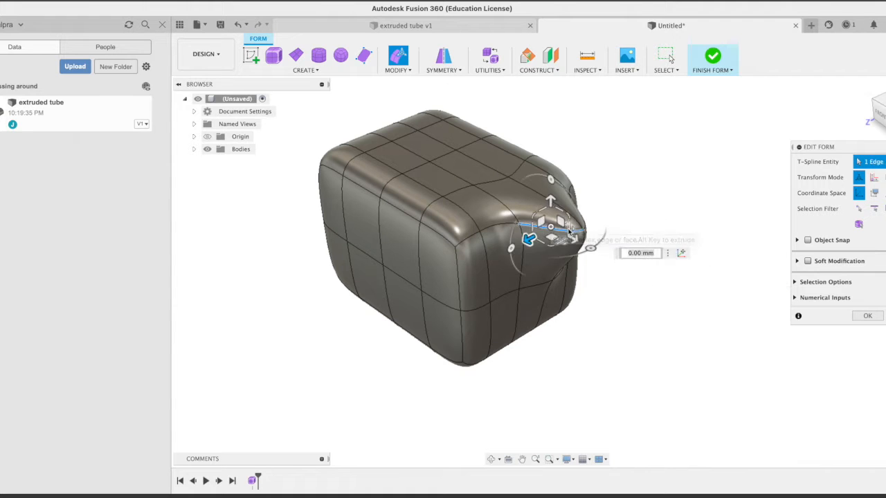
drag(551, 237, 627, 271)
Pull the whole five-edge row along the pointed end's upper rim 60 mm outward along X and finish the form
double_click(543, 239)
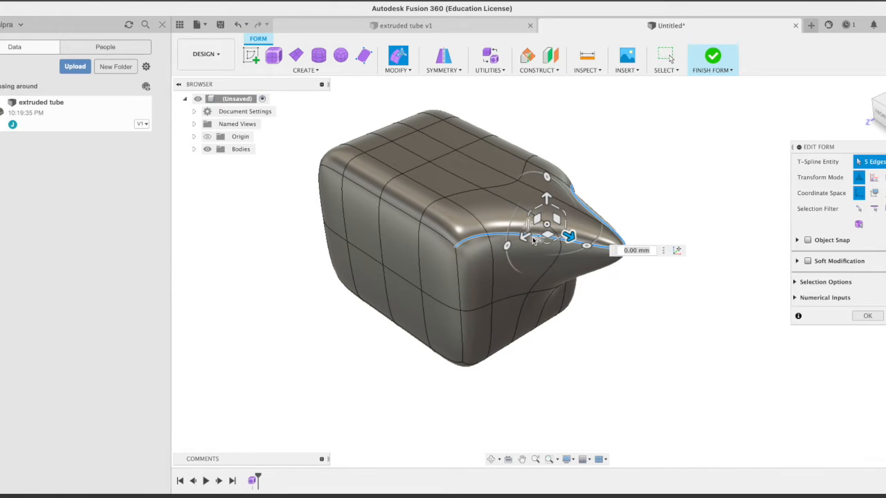
drag(569, 236, 706, 291)
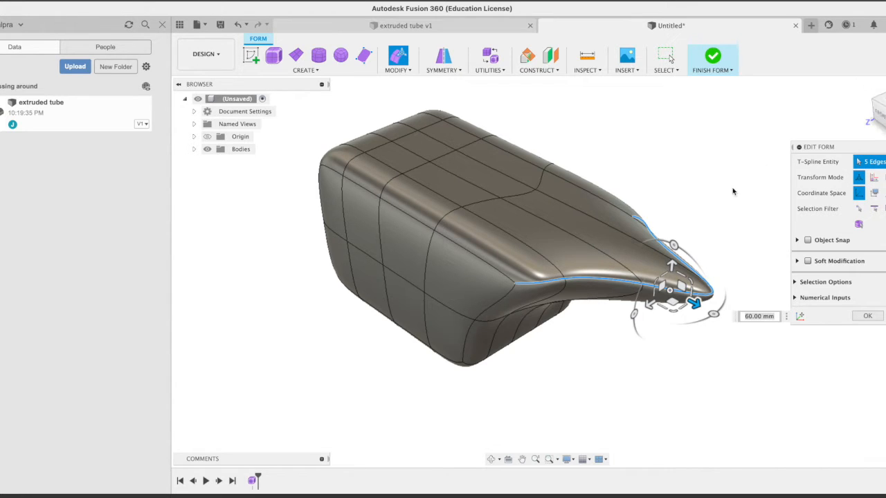
click(868, 317)
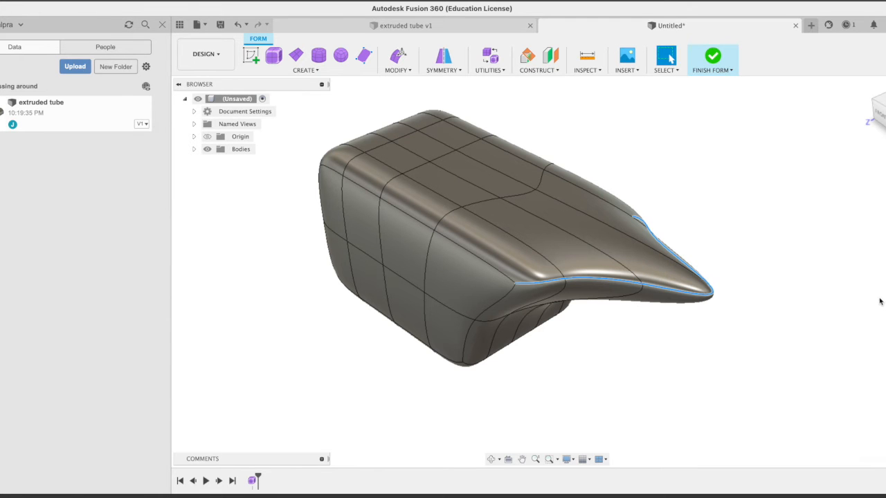
click(744, 345)
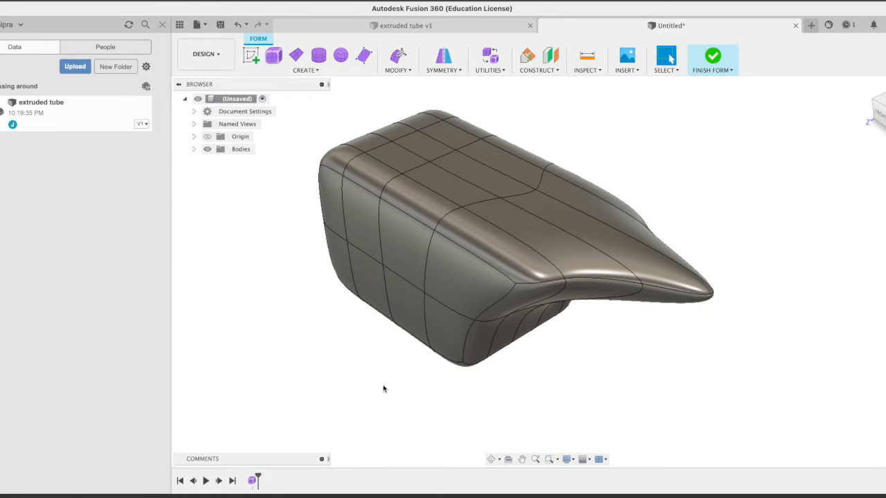
shift+middle_drag(372, 393, 710, 75)
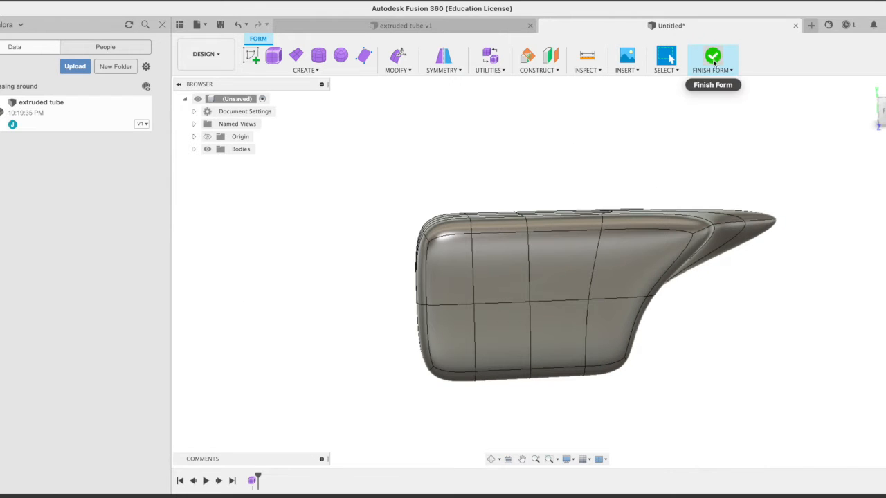
click(713, 61)
Shell the whole body to the inside with a 5 mm wall thickness
middle_drag(529, 149, 449, 133)
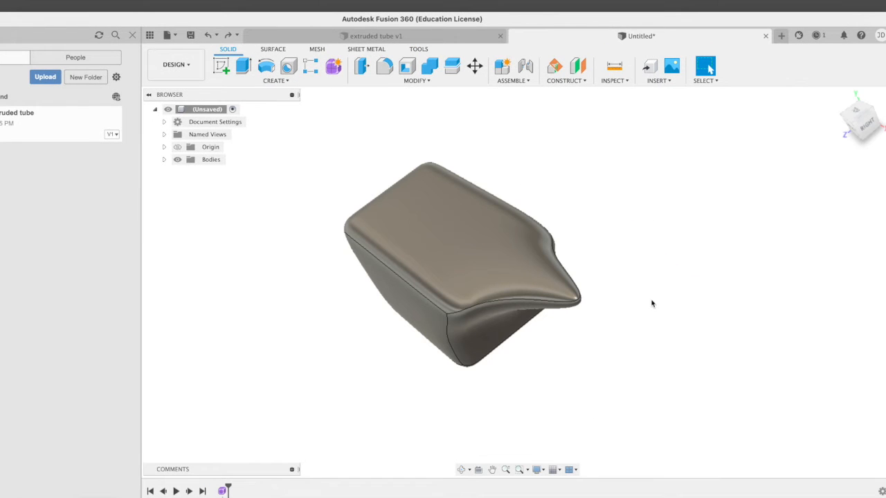
mouse_move(649, 323)
middle_down()
mouse_move(676, 289)
mouse_move(680, 316)
middle_up()
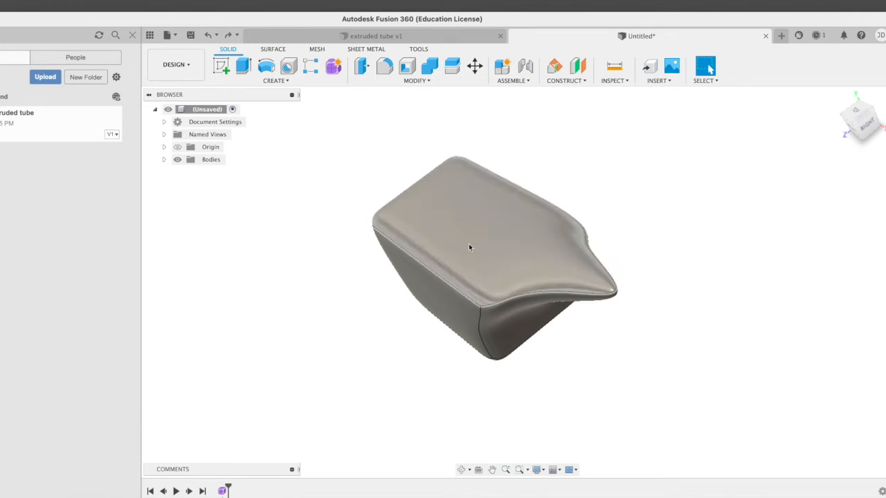
click(428, 81)
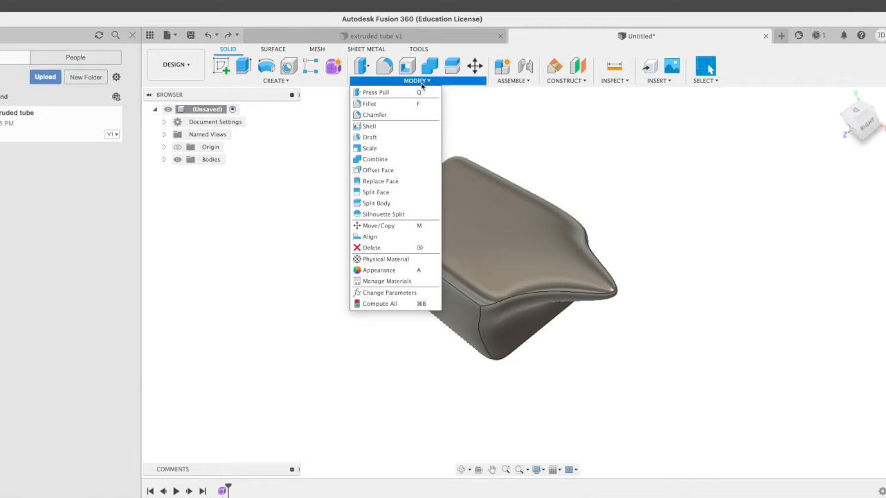
click(368, 126)
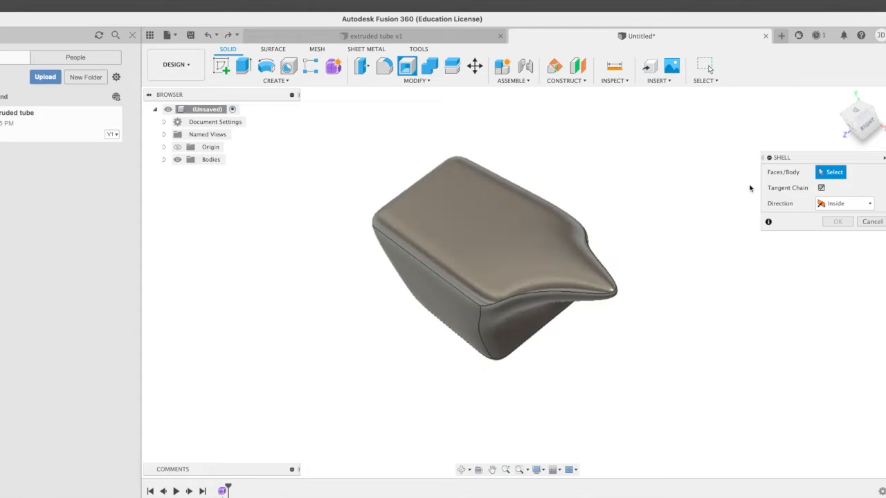
click(467, 229)
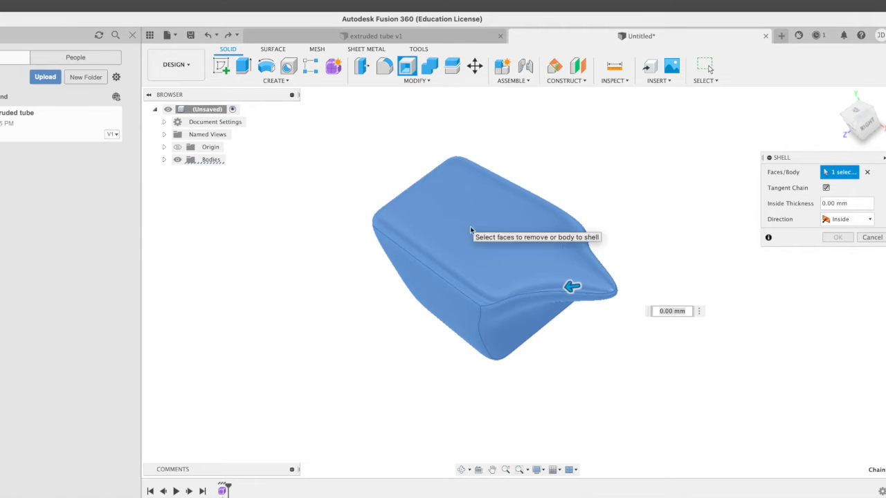
click(562, 287)
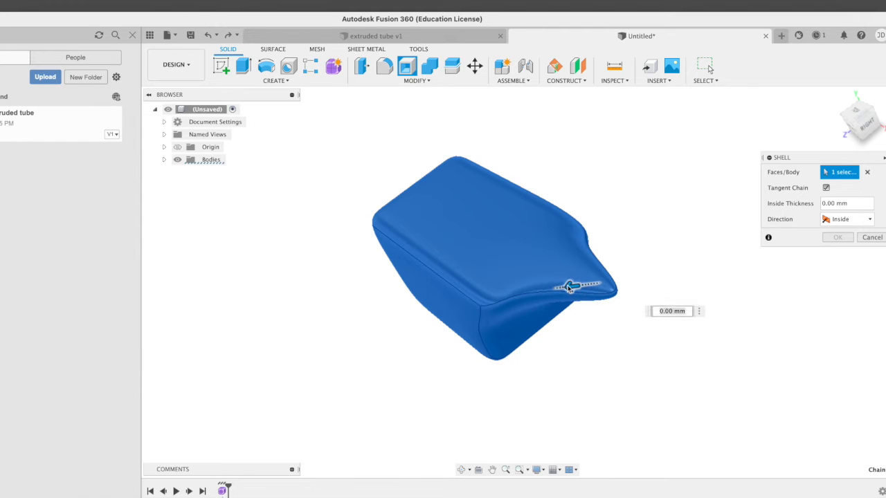
drag(559, 288, 545, 288)
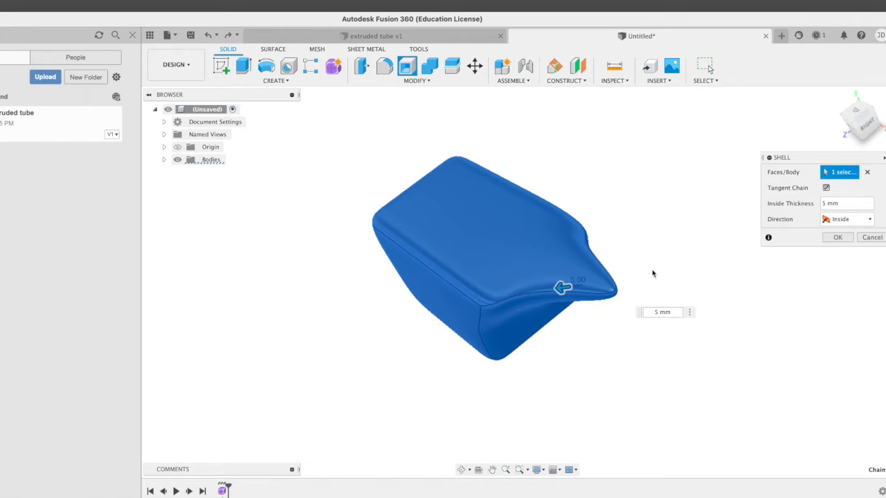
click(835, 237)
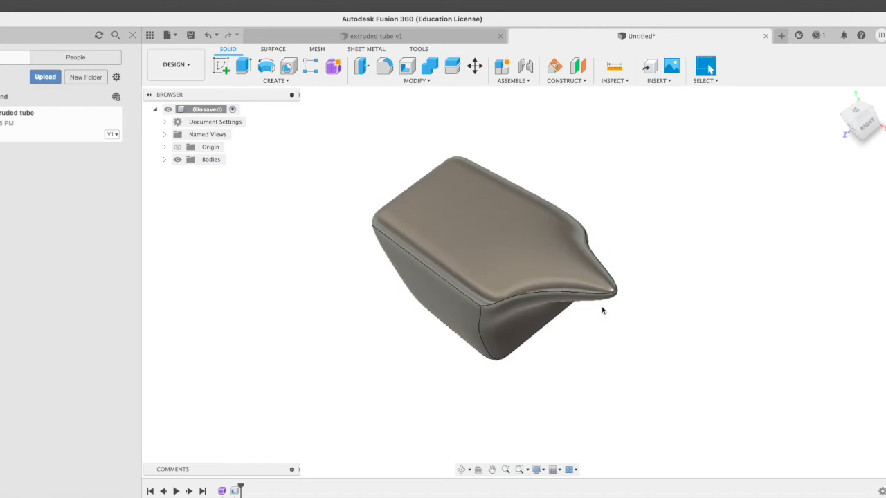
Create a construction plane offset 30 mm from the XY plane, running lengthwise through the middle of the shelled body
shift+middle_drag(672, 351, 674, 383)
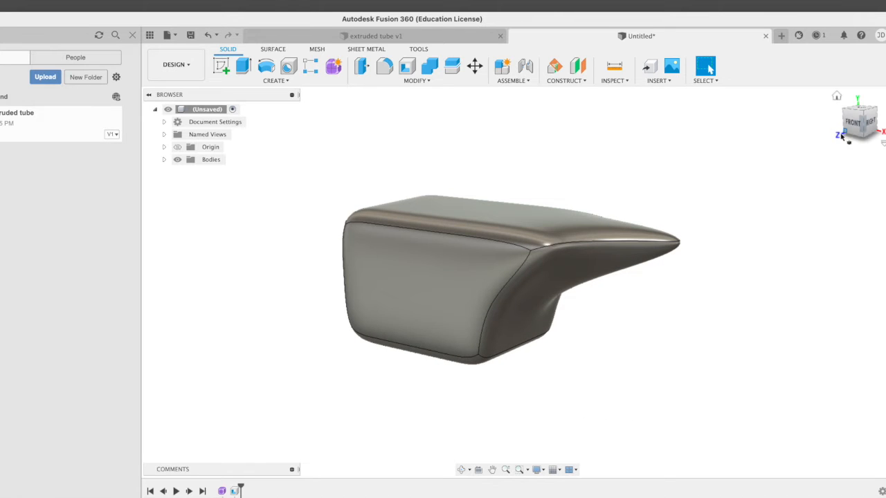
click(836, 98)
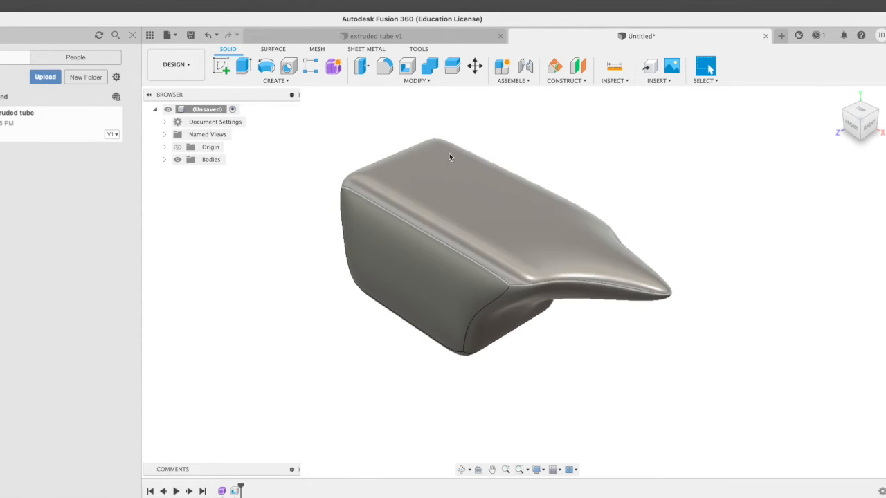
click(584, 81)
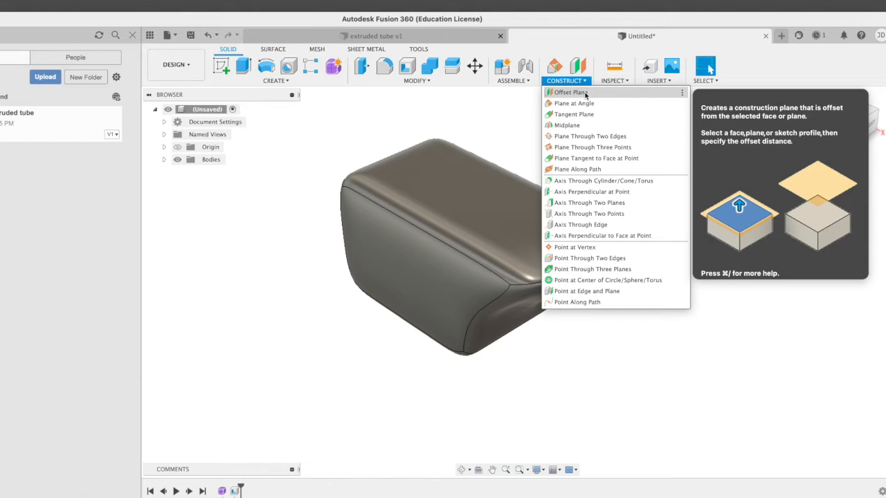
click(586, 94)
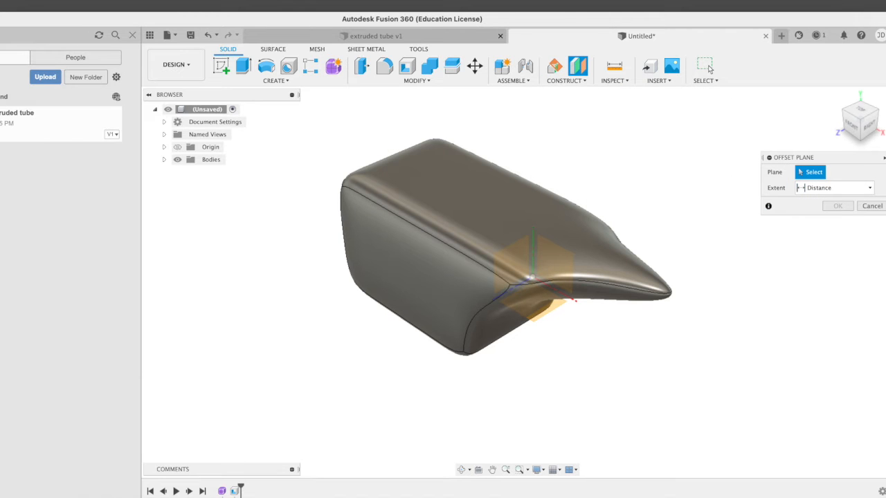
click(860, 109)
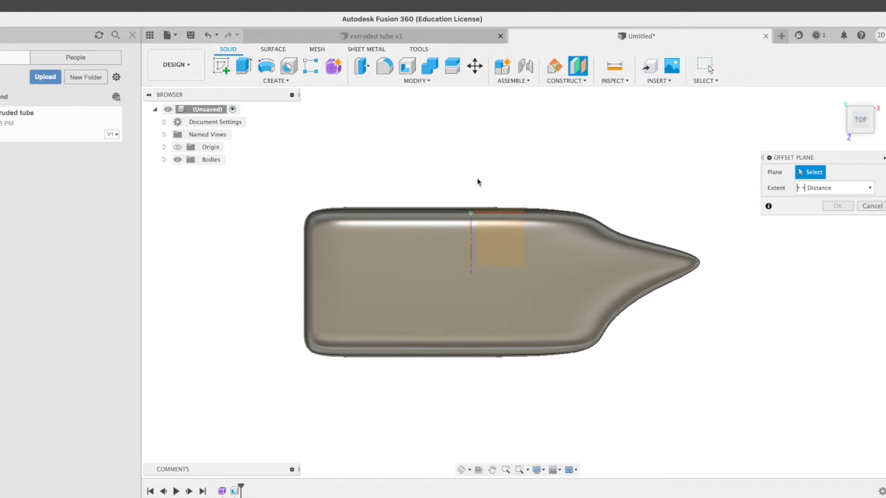
click(506, 215)
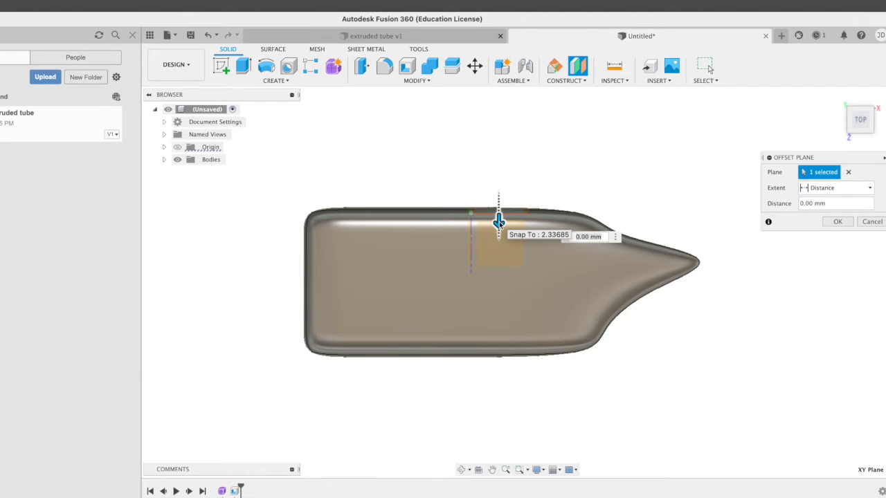
drag(499, 214, 499, 261)
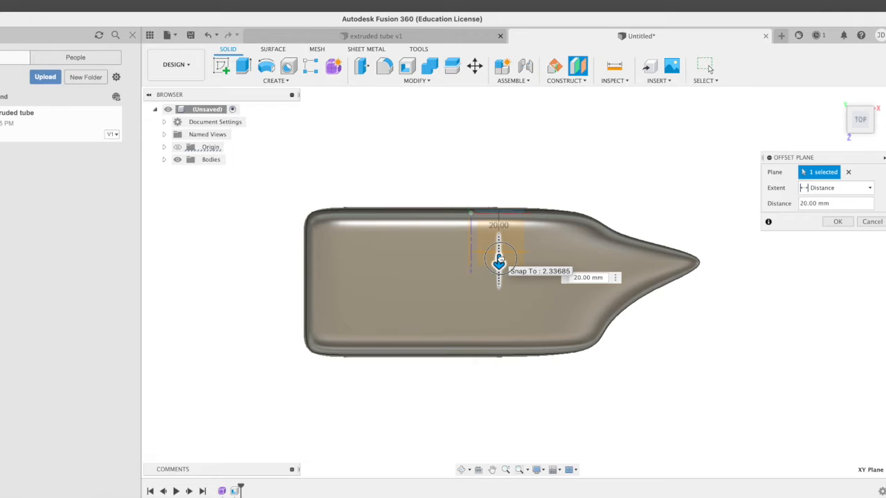
drag(499, 261, 499, 281)
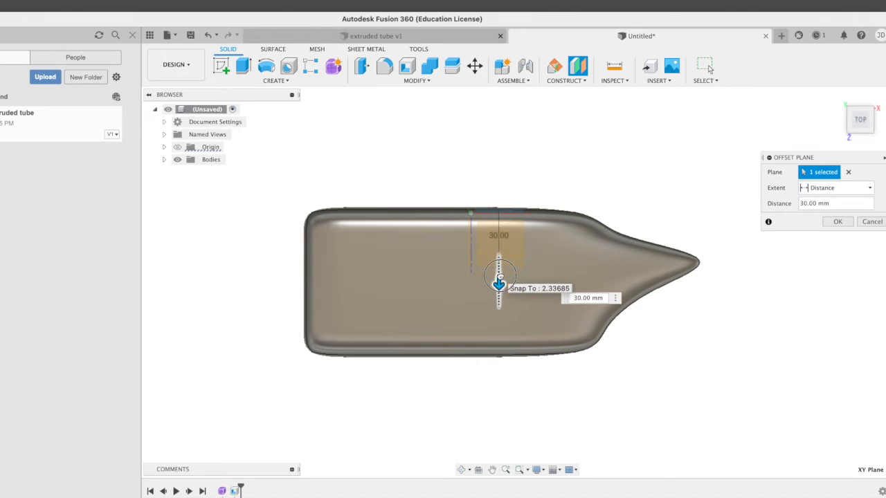
drag(499, 277, 499, 268)
drag(499, 266, 499, 283)
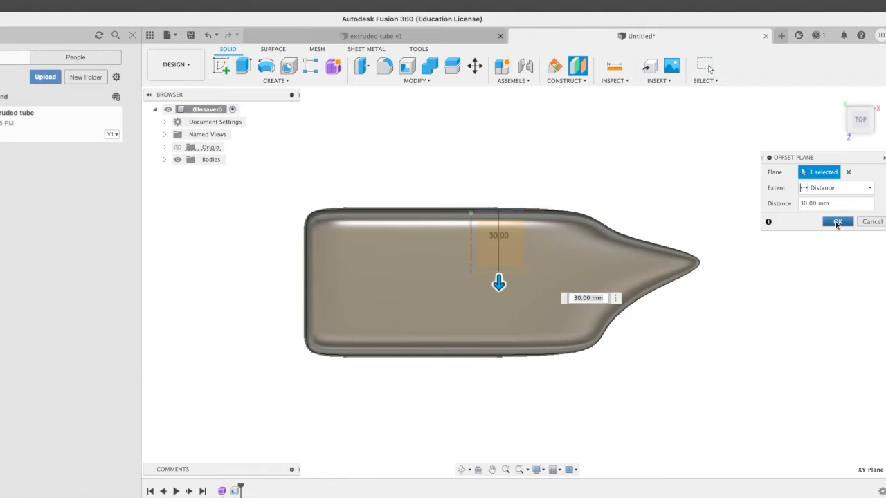
click(837, 223)
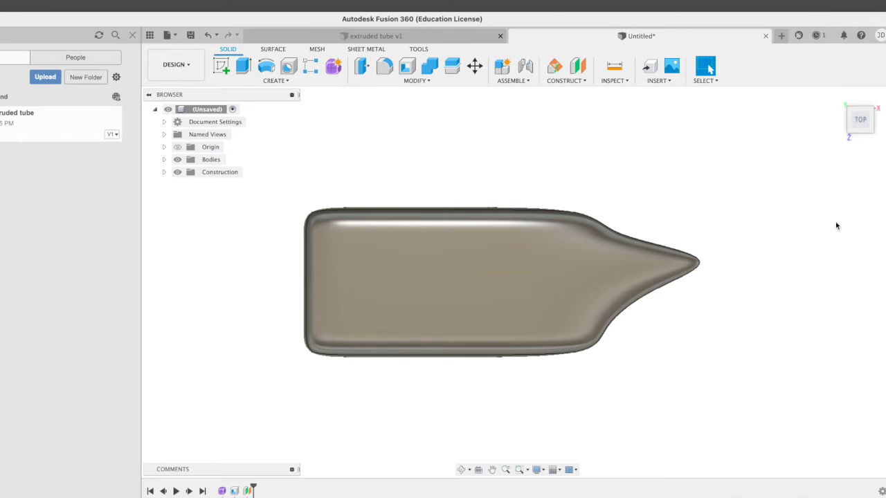
Split the shelled body into two halves, using the offset construction plane as the splitting tool
shift+middle_drag(804, 385, 740, 367)
shift+middle_drag(291, 170, 327, 124)
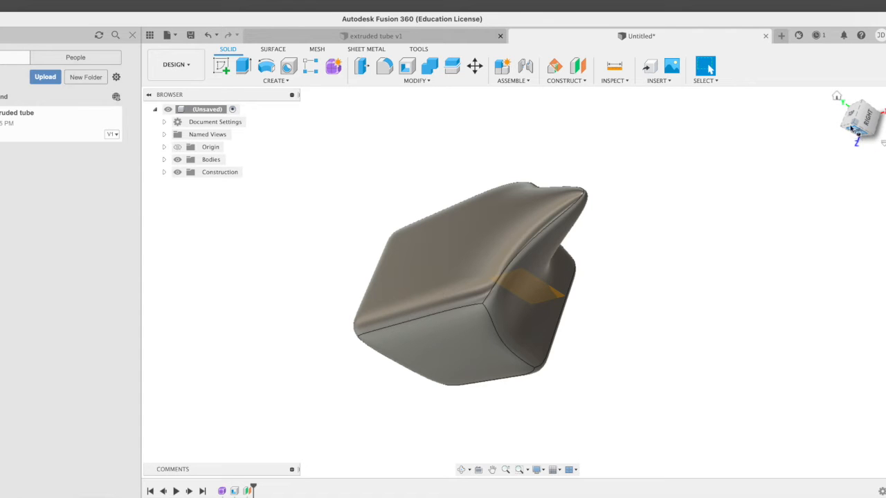
click(835, 95)
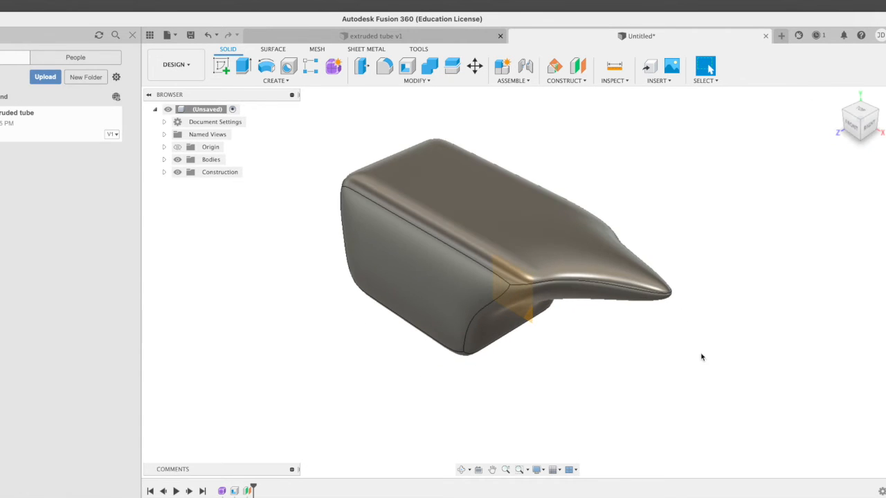
shift+middle_drag(703, 386, 668, 340)
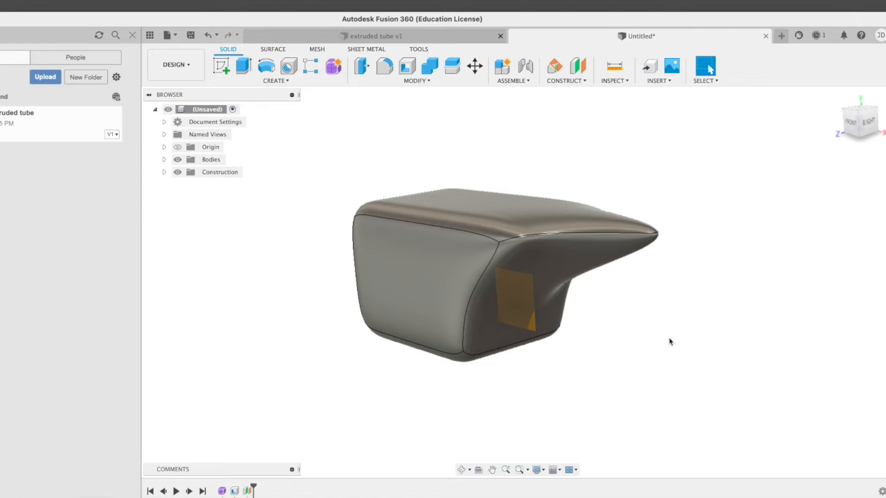
click(424, 82)
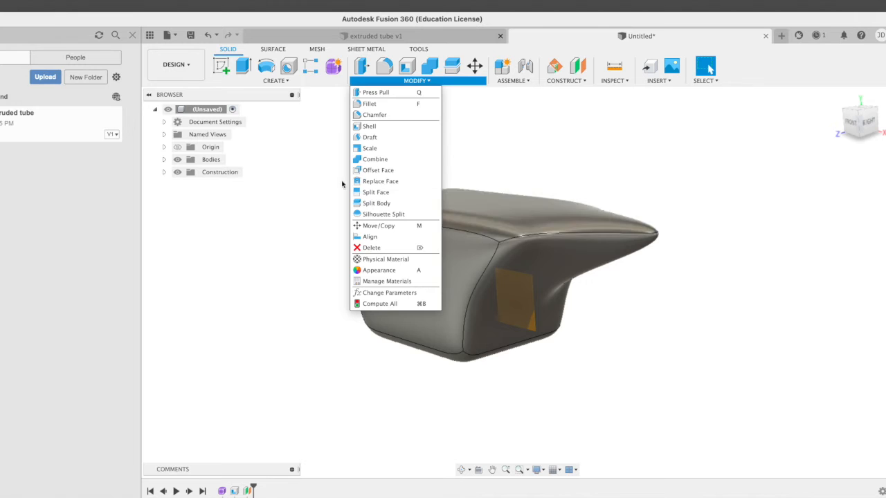
click(377, 206)
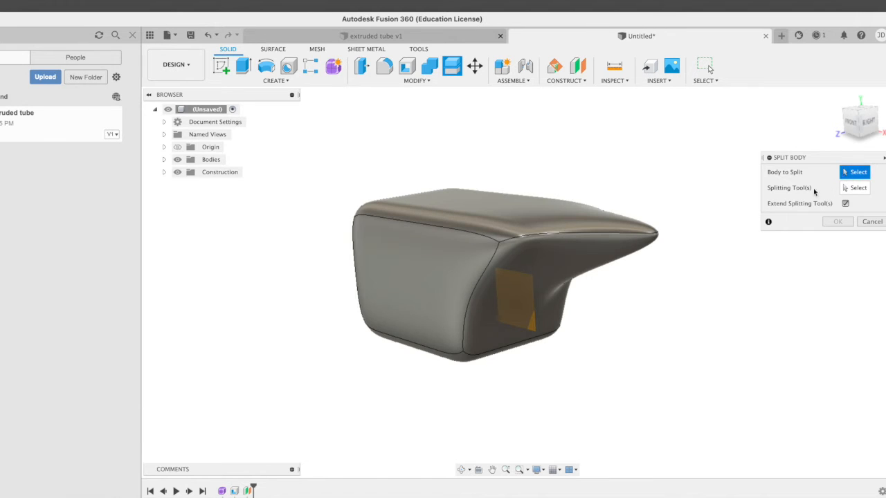
click(467, 235)
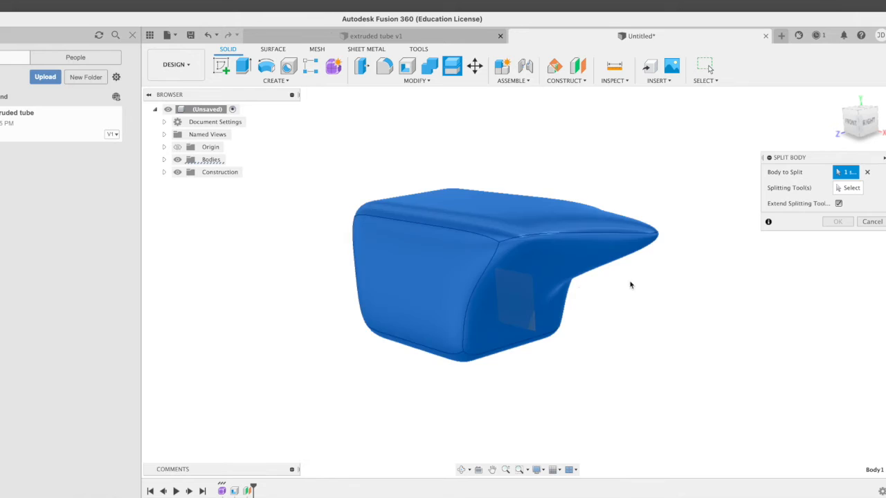
scroll(659, 315, down, 1)
scroll(659, 316, up, 3)
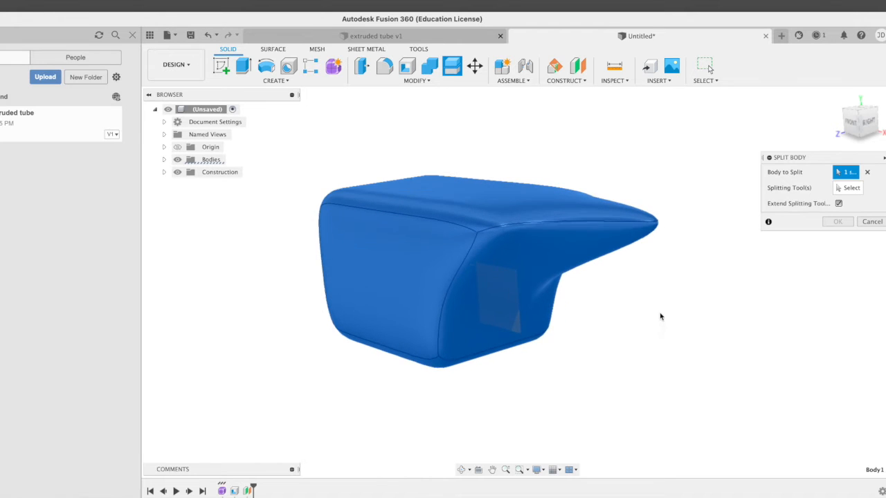
click(846, 187)
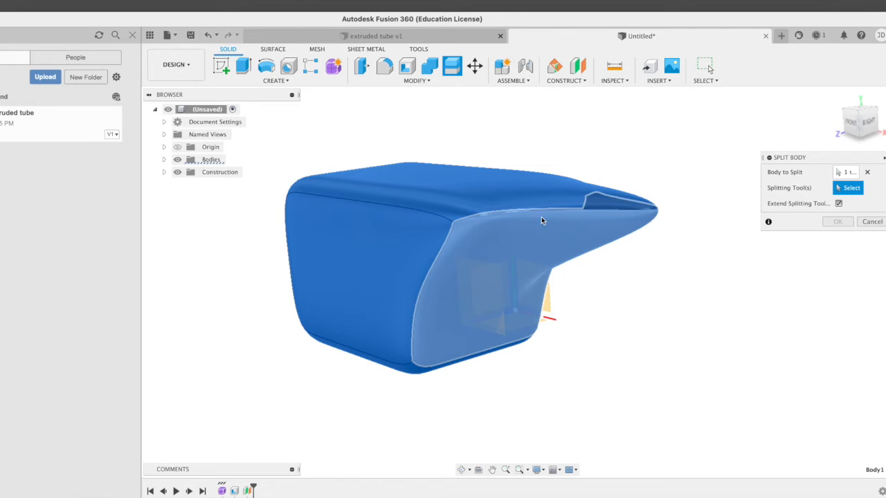
shift+middle_drag(666, 380, 628, 371)
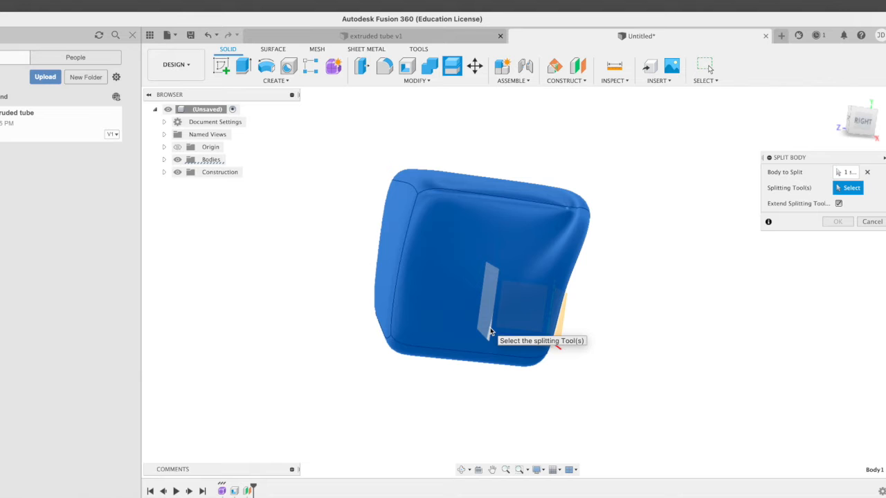
click(489, 332)
shift+middle_drag(660, 402, 689, 424)
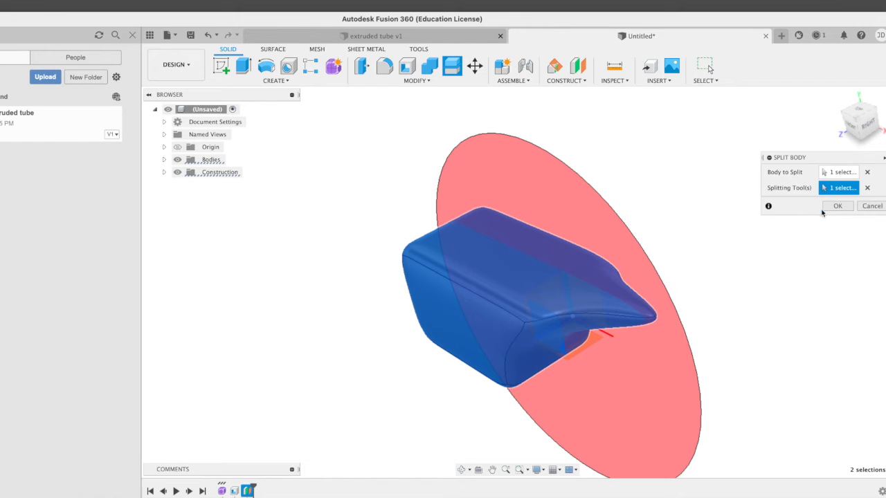
click(836, 207)
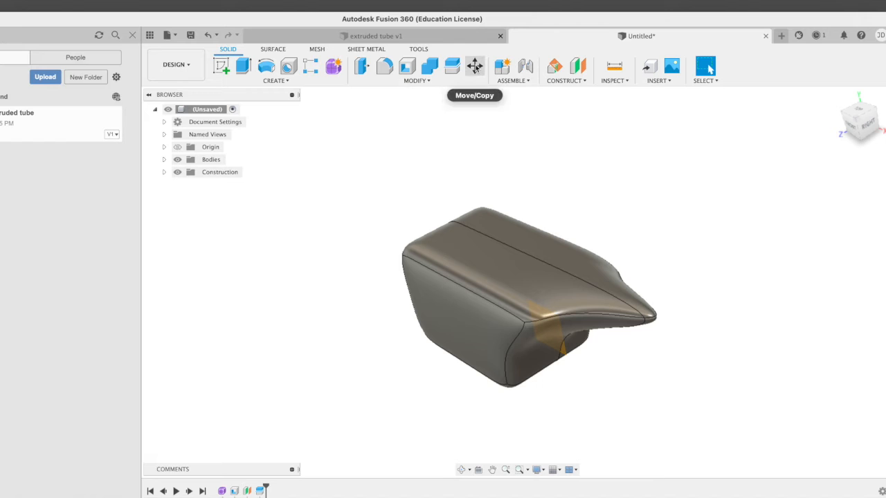
Move the front half of the split body about 64 mm along X and 55 mm along Z, away from the other half
click(475, 65)
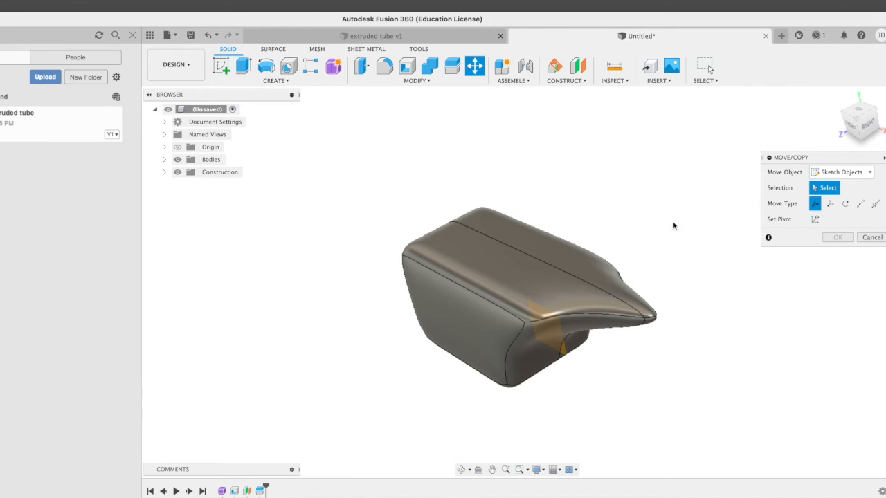
click(869, 173)
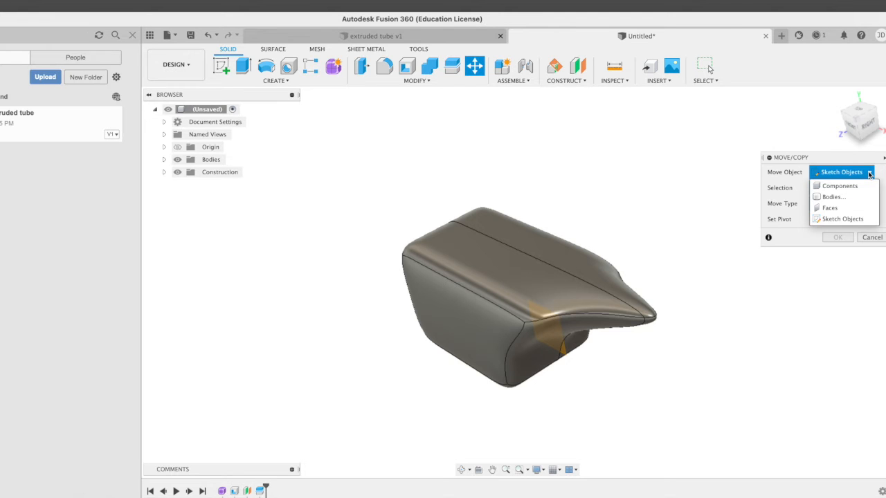
click(830, 196)
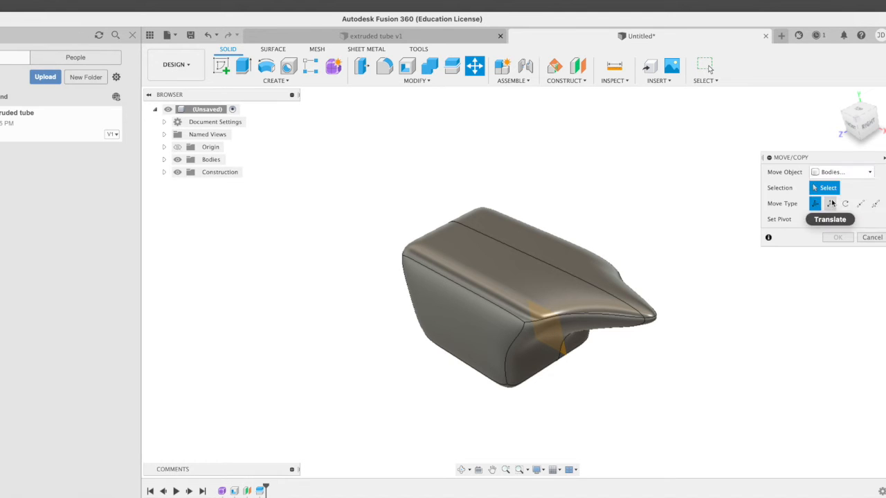
click(504, 296)
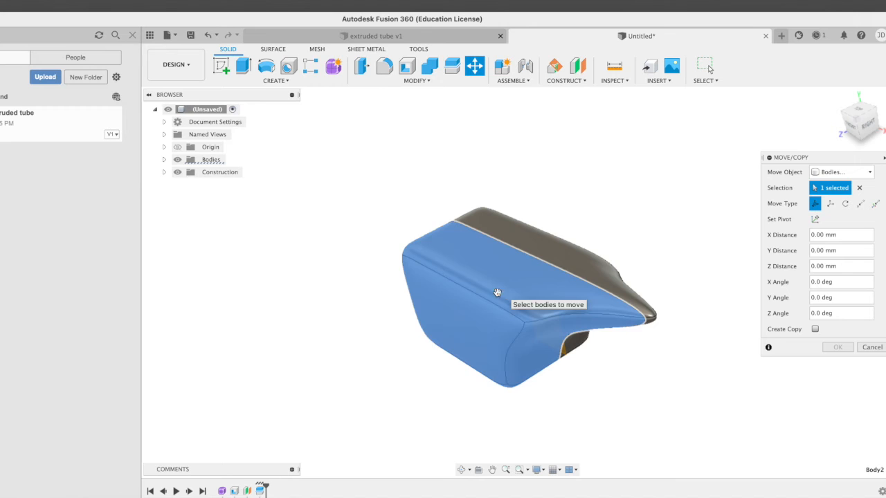
drag(475, 296, 336, 312)
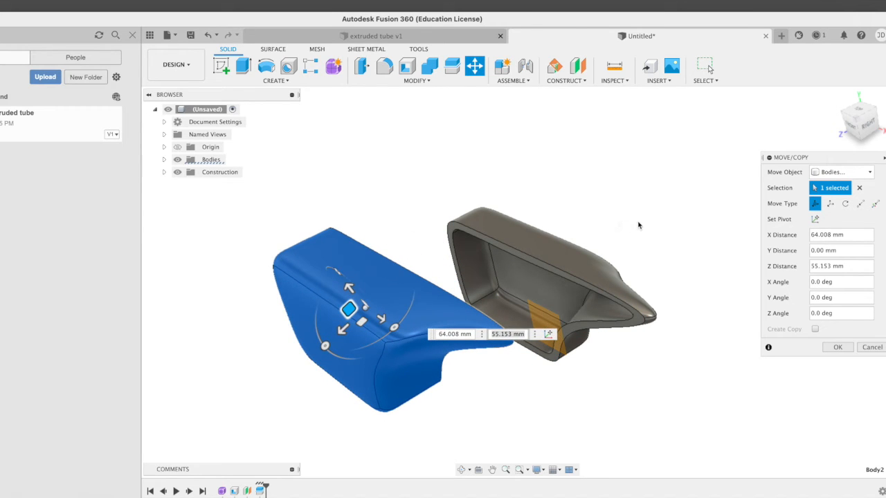
shift+middle_drag(643, 232, 665, 286)
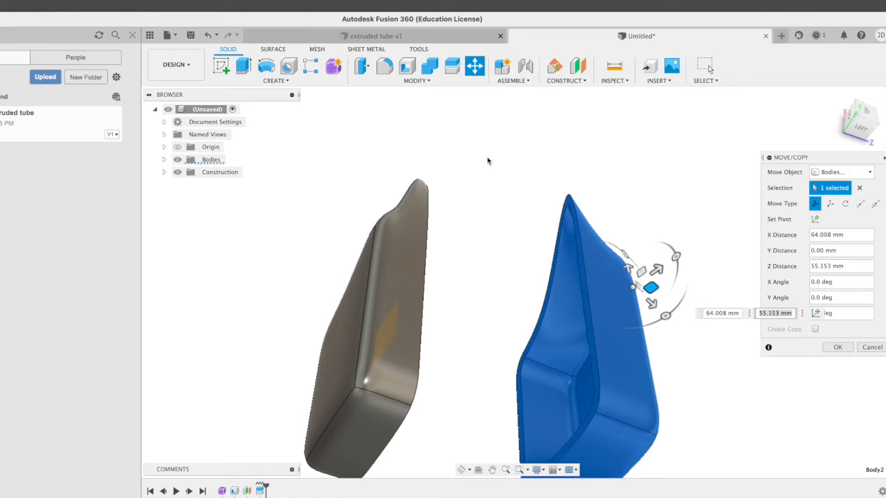
click(832, 348)
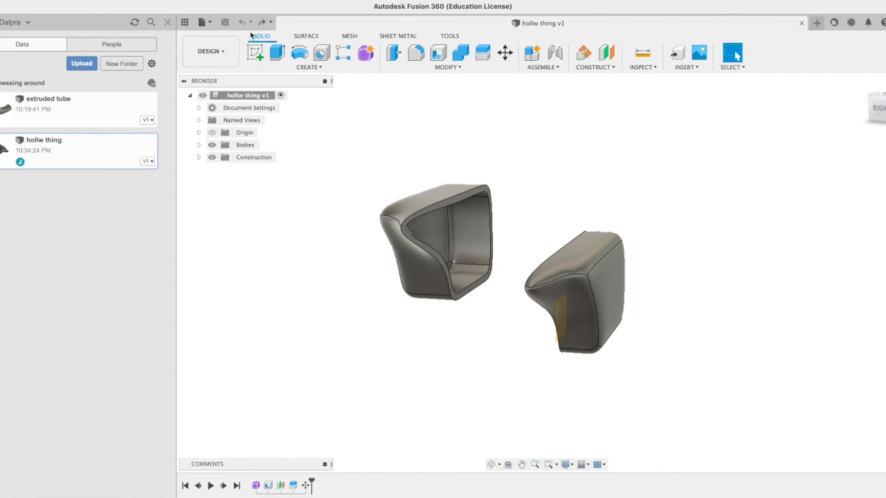
click(204, 23)
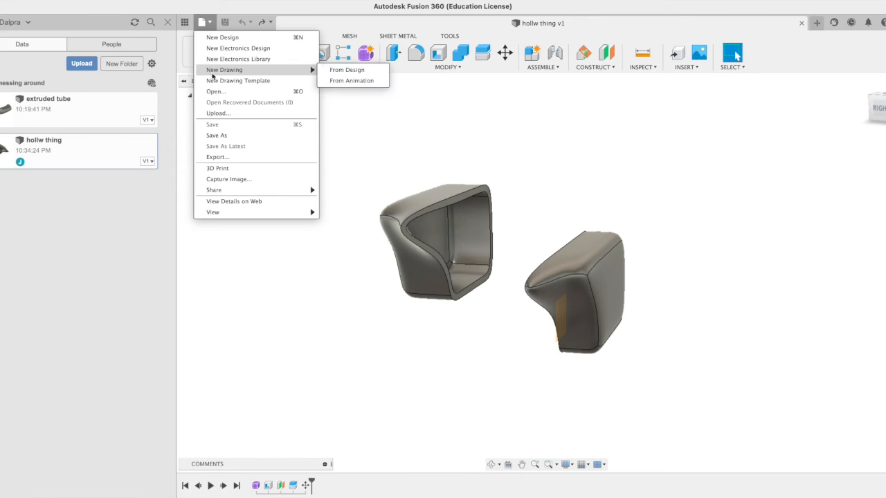
click(219, 158)
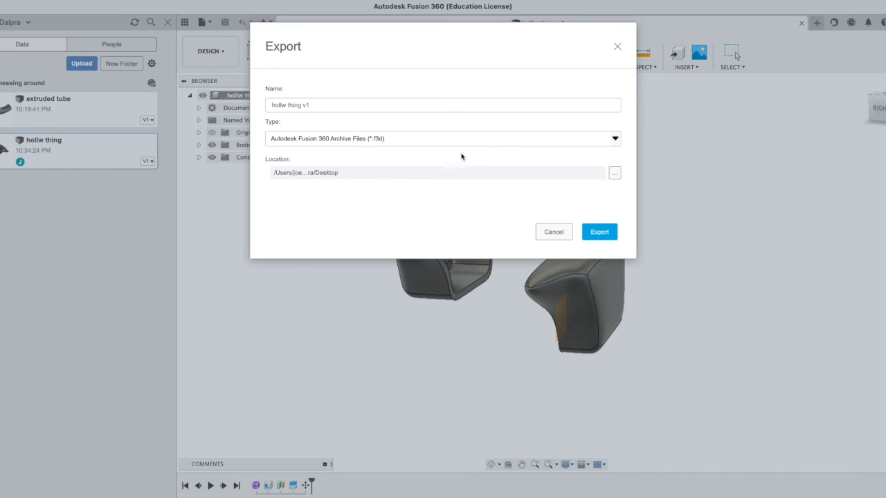
click(585, 140)
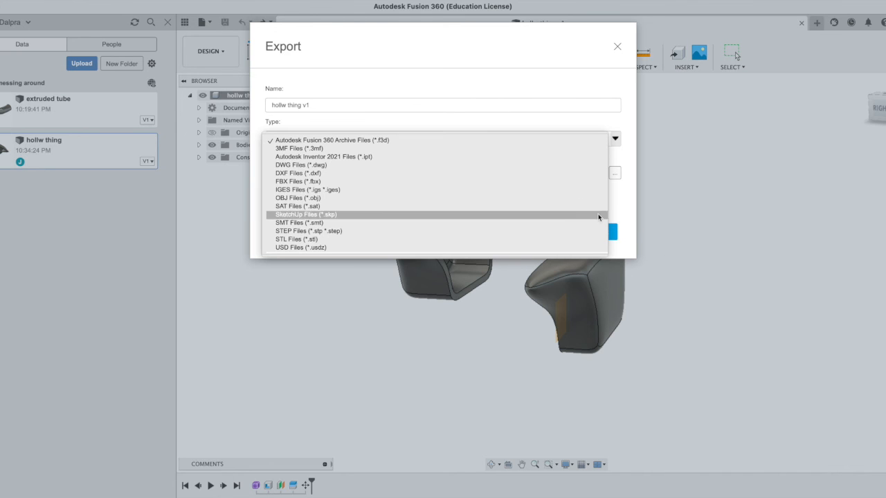
click(624, 203)
click(548, 236)
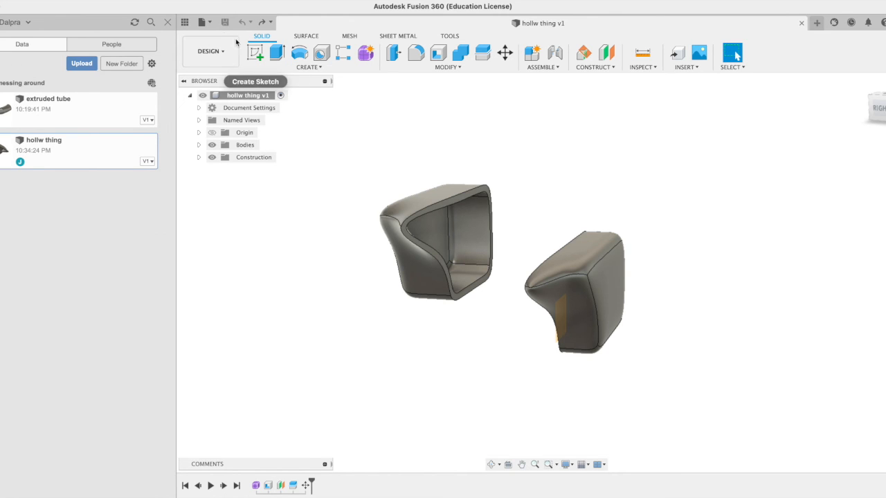
Save the moved half for 3D printing as the STL file Body2 on the Desktop, with sending to a print utility turned off
click(201, 22)
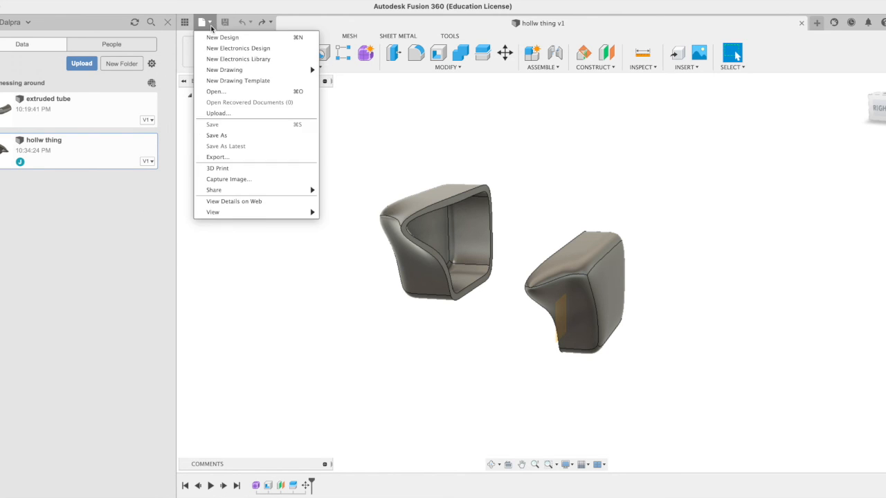
click(228, 170)
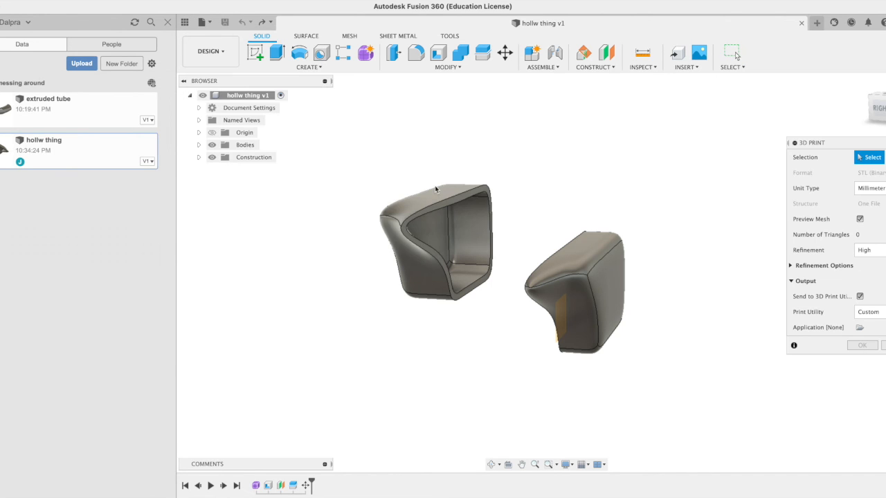
click(425, 209)
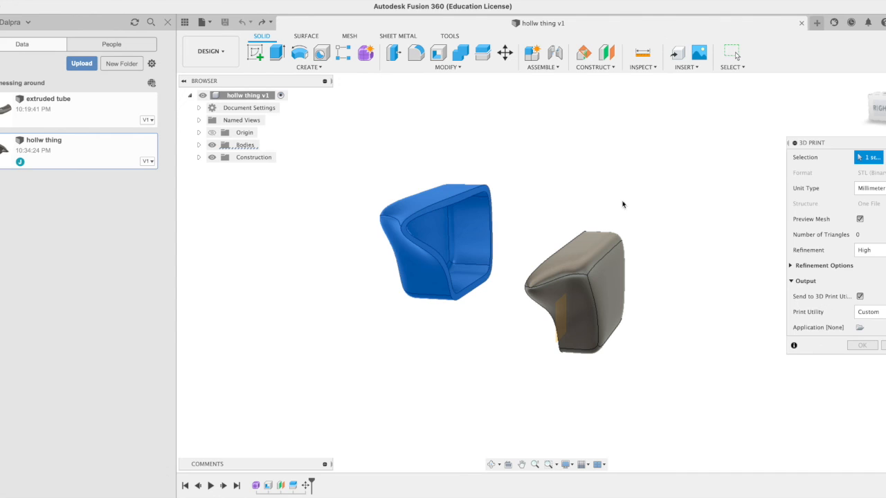
click(859, 296)
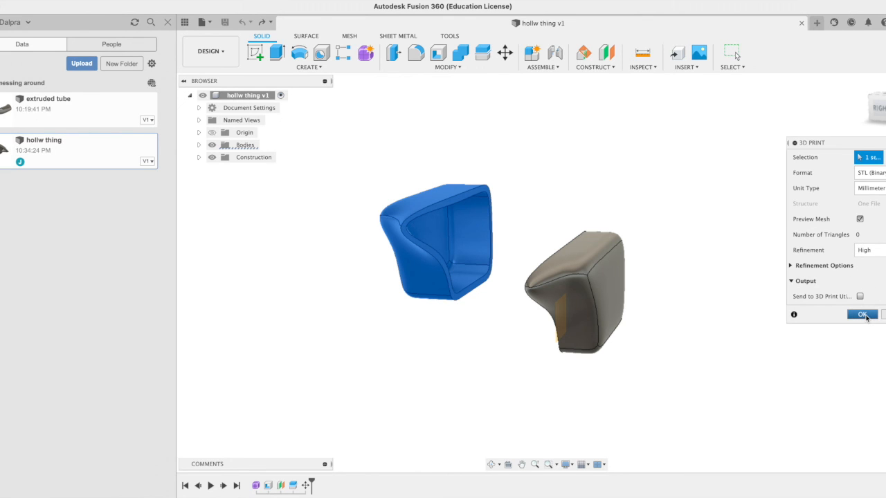
click(862, 315)
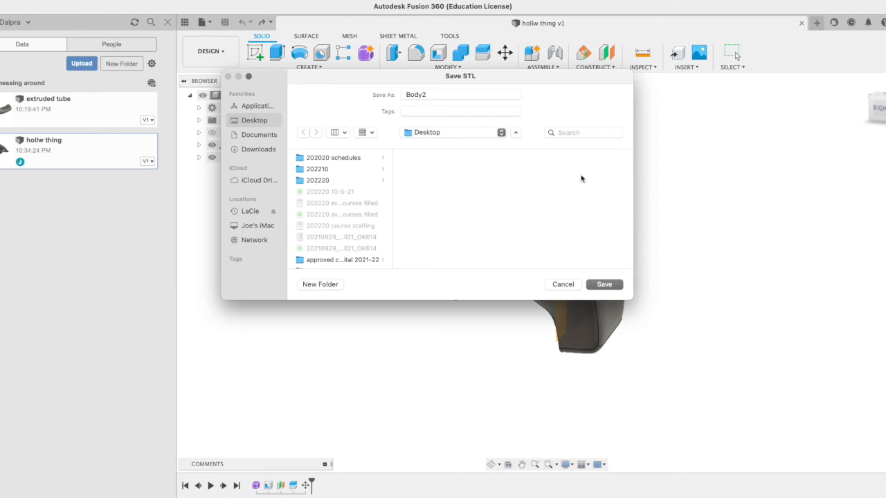
click(604, 285)
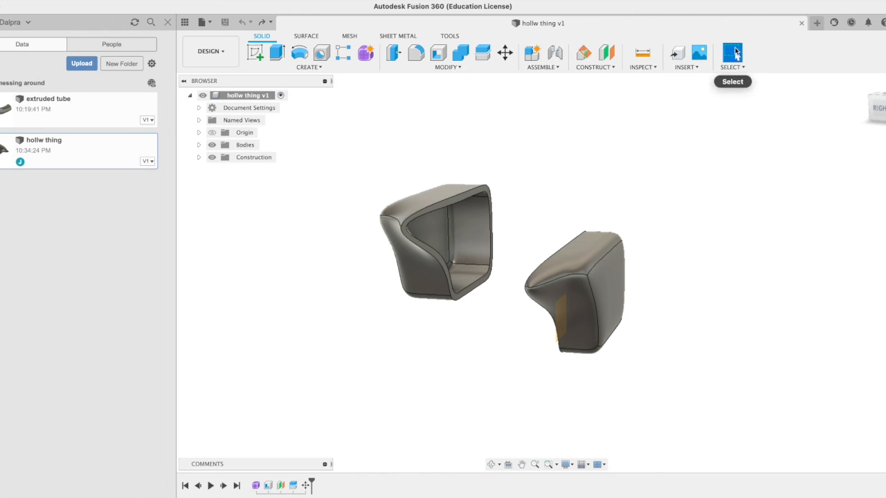
drag(726, 14, 569, 36)
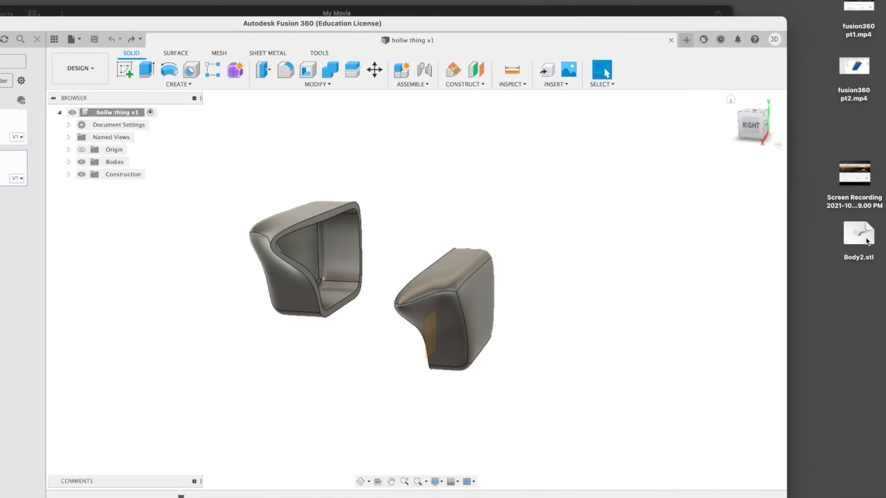